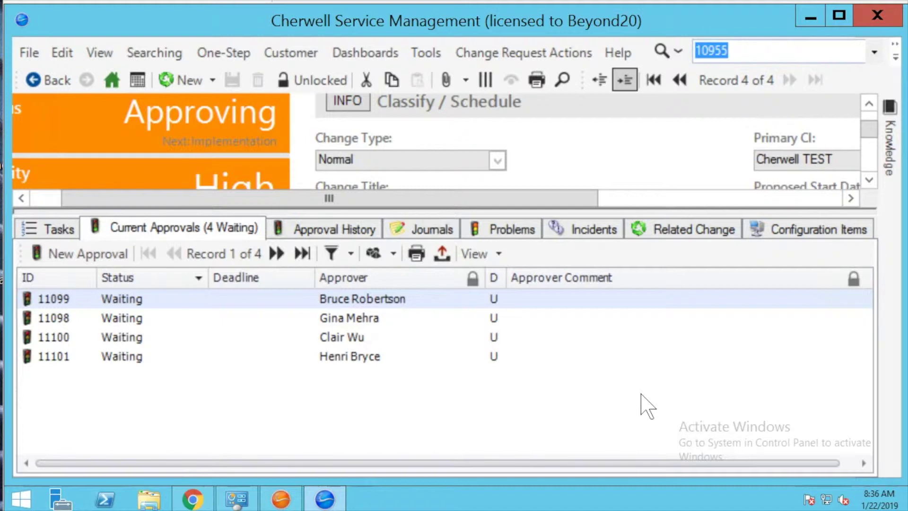
# Show the change request's Current Approvals, with four approvals still waiting.
pyautogui.click(363, 232)
pyautogui.doubleClick(348, 302)
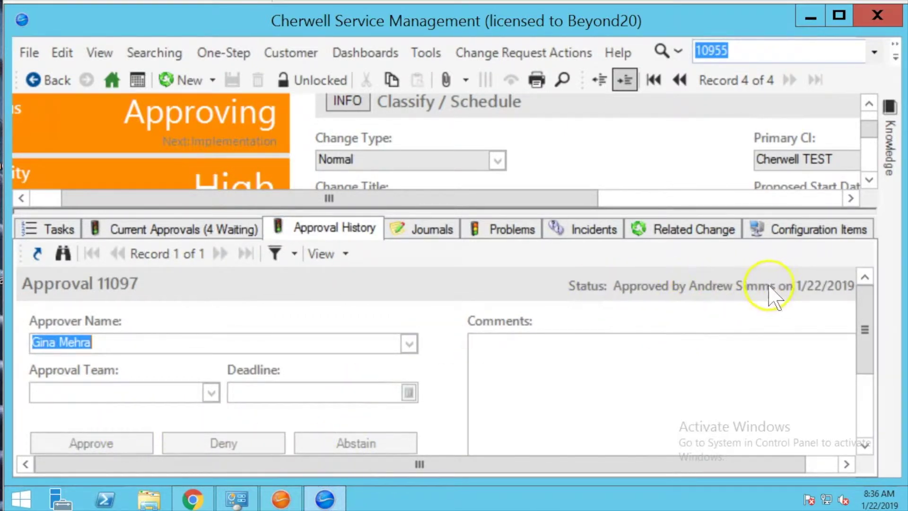
pyautogui.click(693, 309)
pyautogui.click(168, 227)
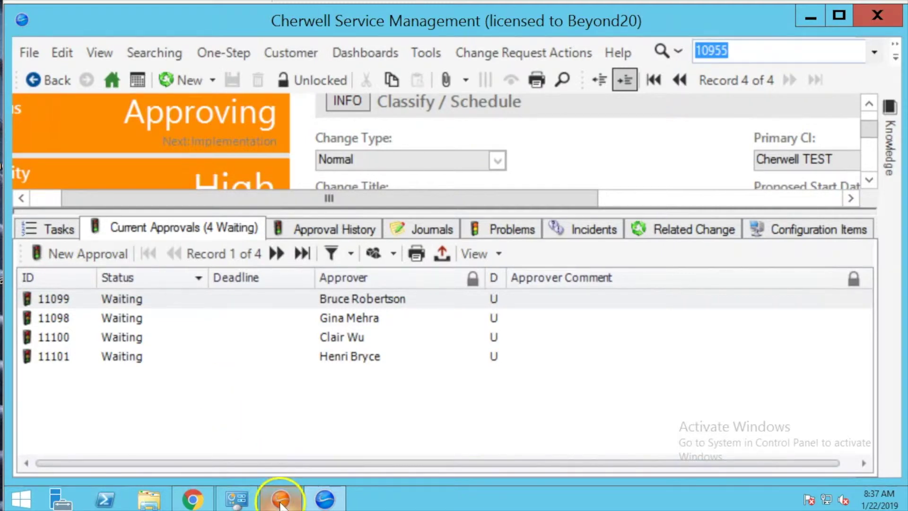
# In Outlook, send a deny reply to the approval request email for approval 11100.
pyautogui.moveTo(276, 497)
pyautogui.click(190, 496)
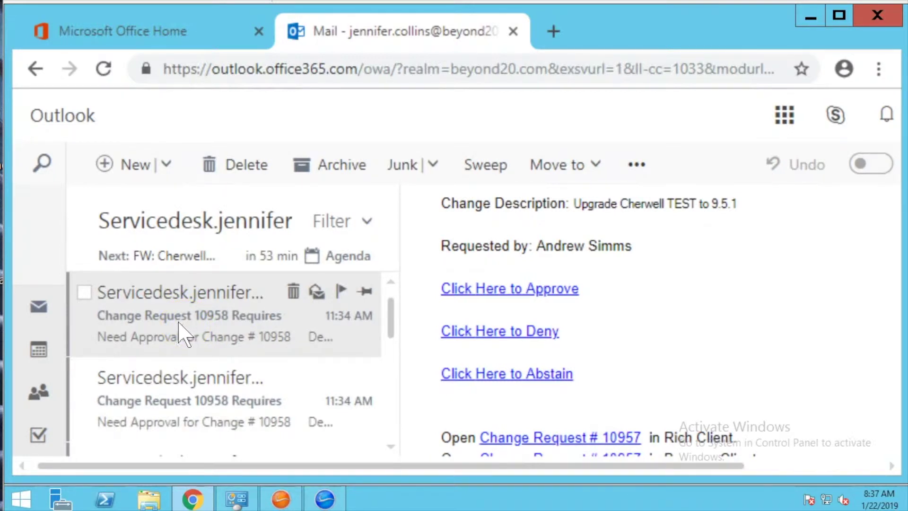
pyautogui.click(183, 332)
pyautogui.scroll(-10, 549, 342)
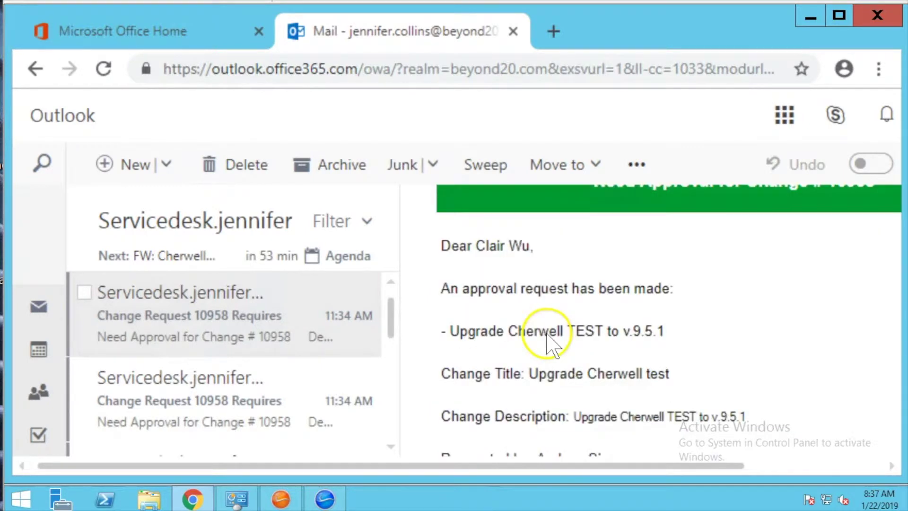
pyautogui.click(521, 337)
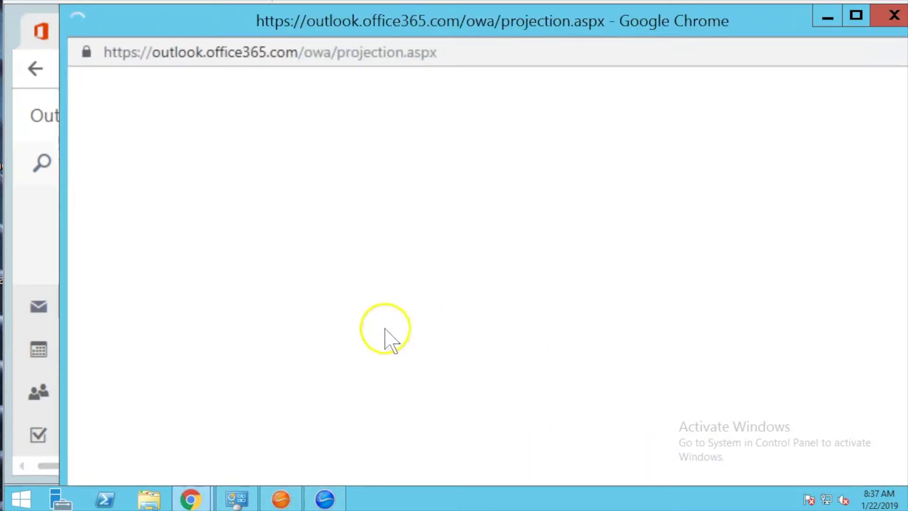
pyautogui.click(140, 89)
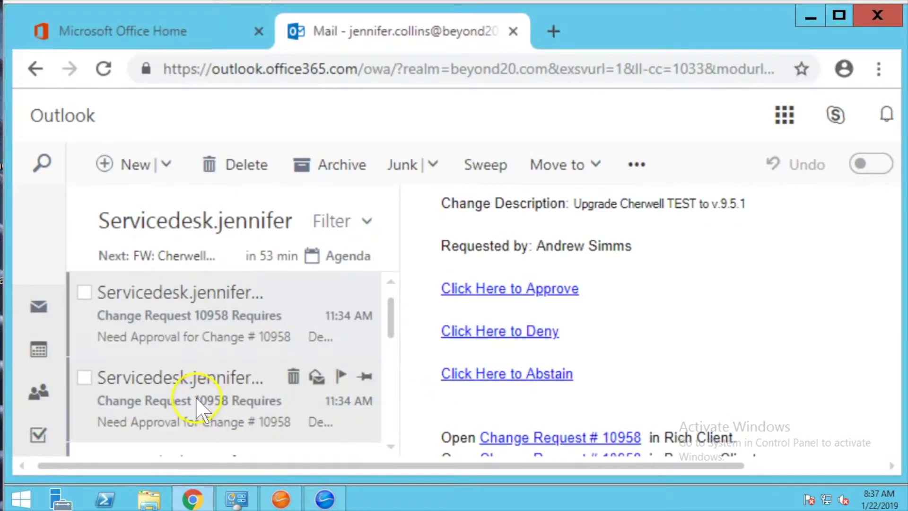
# Send an approve reply for approval 11098, then refresh the approvals in Cherwell.
pyautogui.click(197, 407)
pyautogui.scroll(-4, 560, 414)
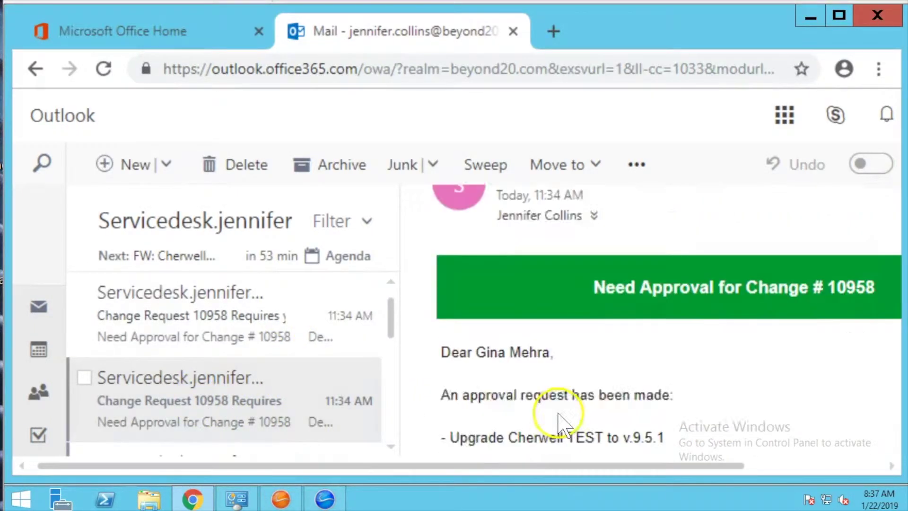
pyautogui.scroll(-2, 560, 414)
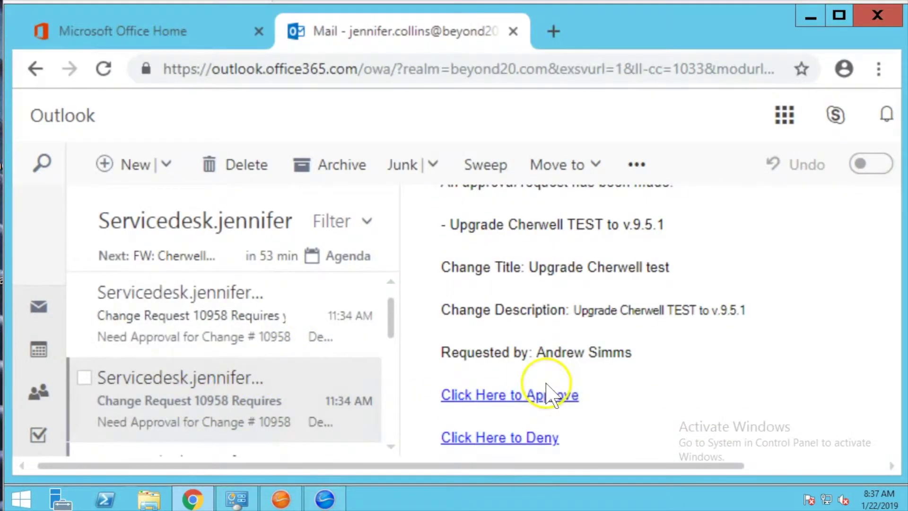
pyautogui.click(514, 403)
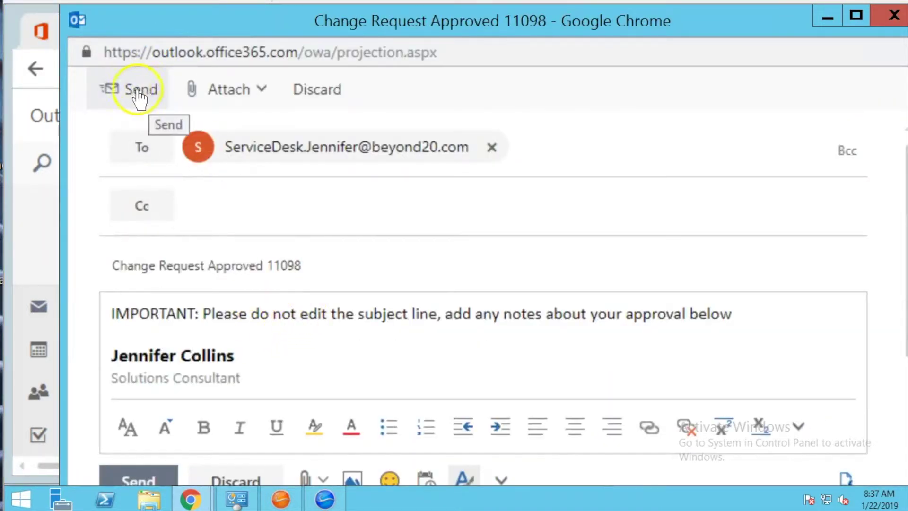
pyautogui.click(140, 108)
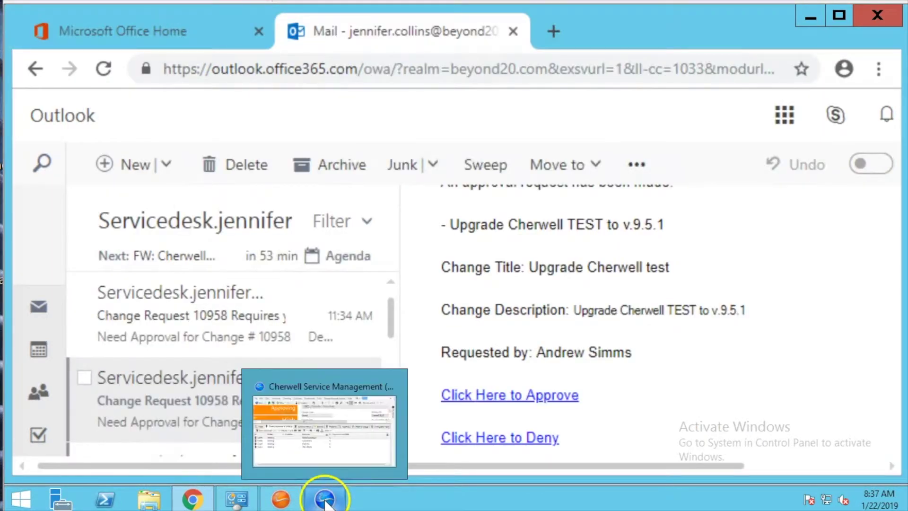
pyautogui.click(324, 499)
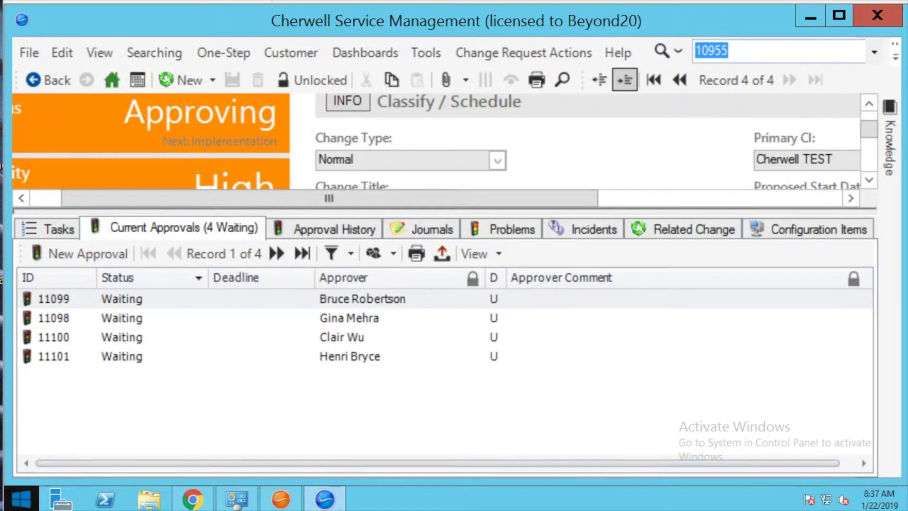
pyautogui.click(265, 433)
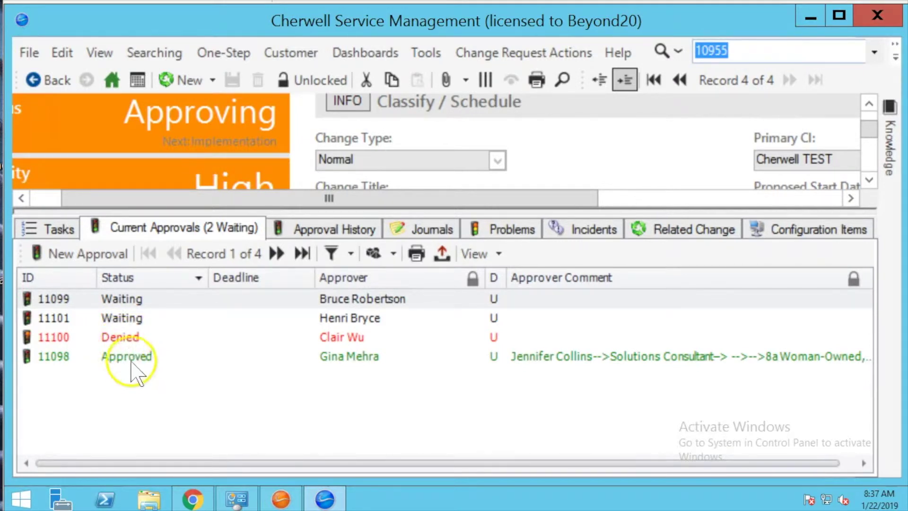
# Review denied approval 11100 and approved 11098 in detail, then minimise Cherwell.
pyautogui.doubleClick(125, 336)
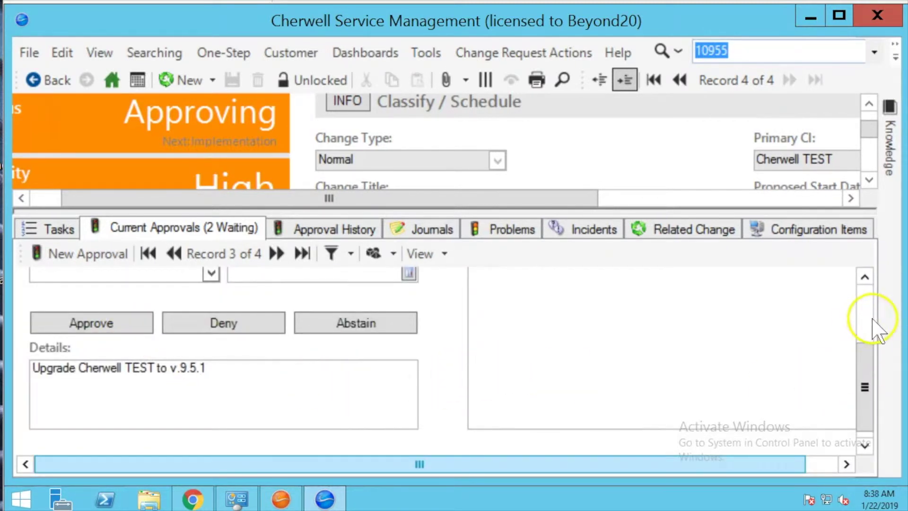
pyautogui.scroll(3, 875, 311)
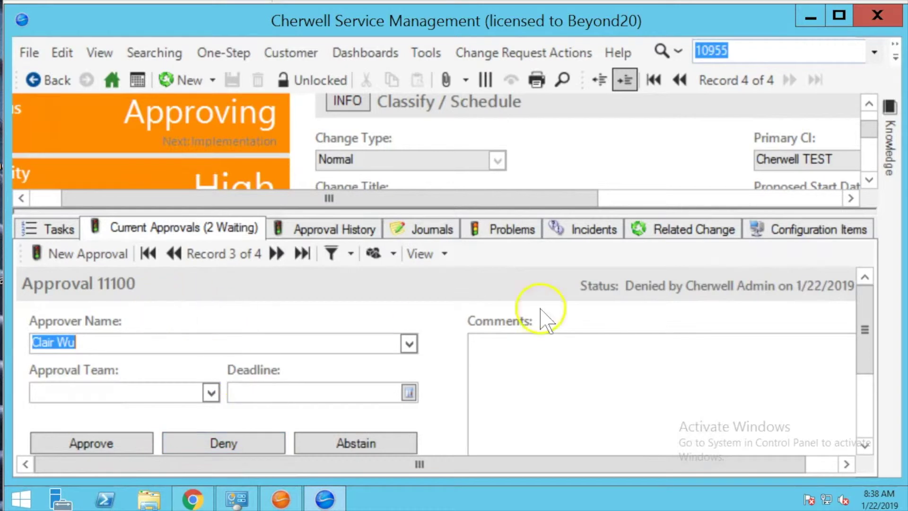
pyautogui.click(440, 253)
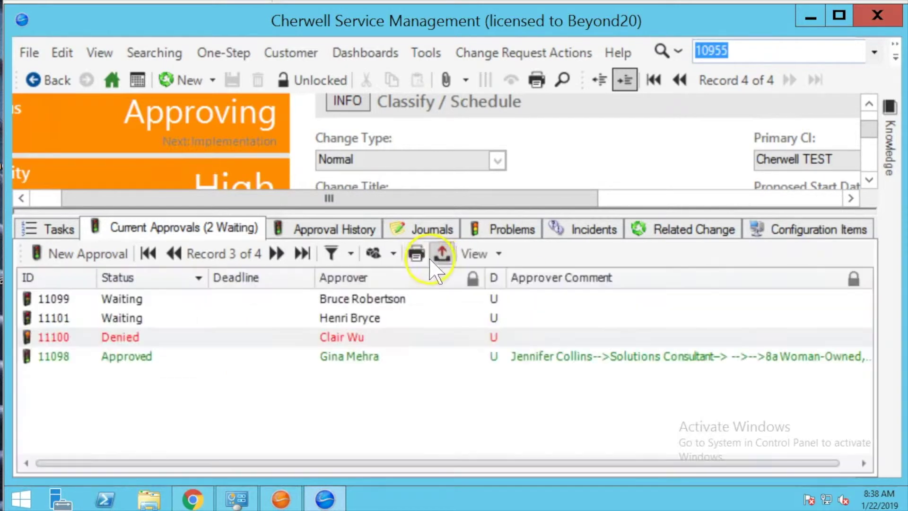
pyautogui.click(136, 357)
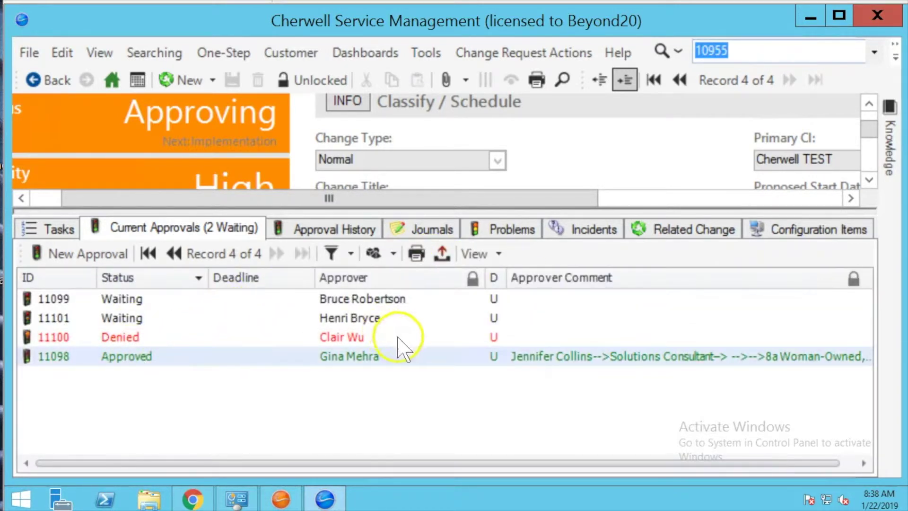
pyautogui.doubleClick(305, 357)
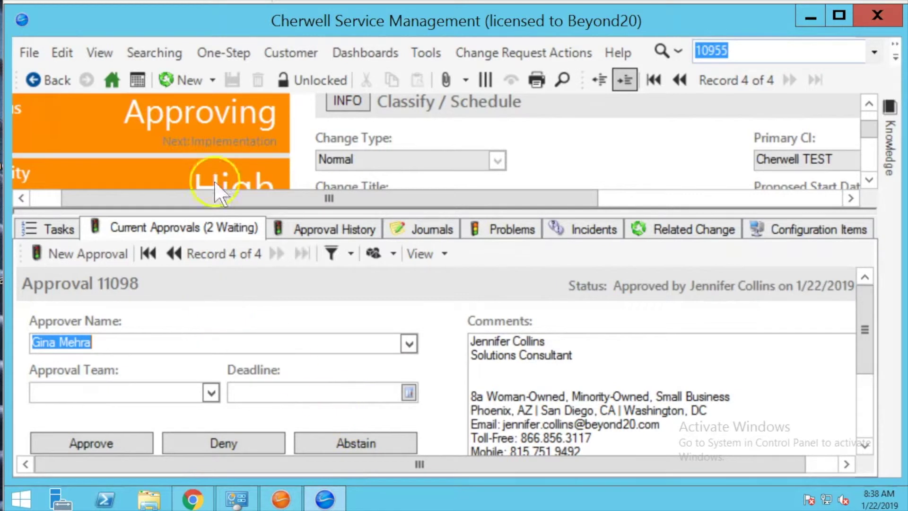
pyautogui.click(810, 22)
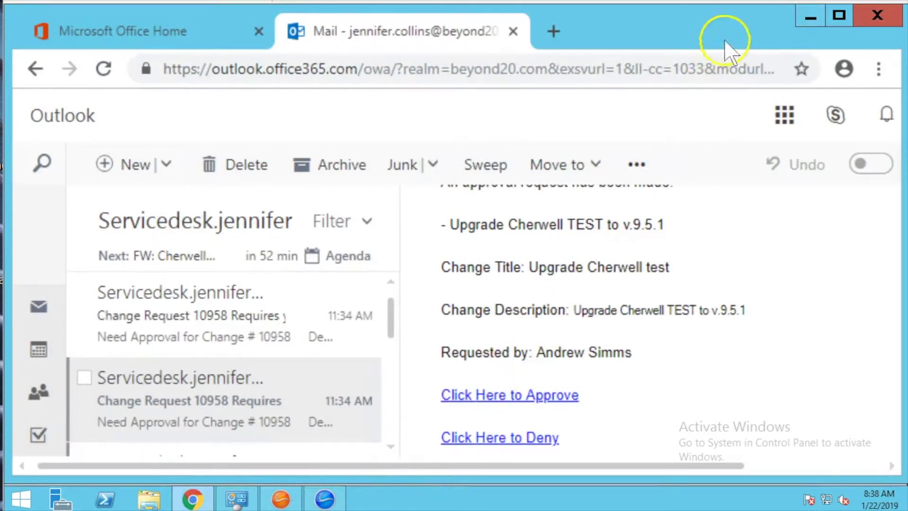
# Create a new blueprint and open Field Properties for Approval's Actual Approved By field (Text, length 50).
pyautogui.click(804, 18)
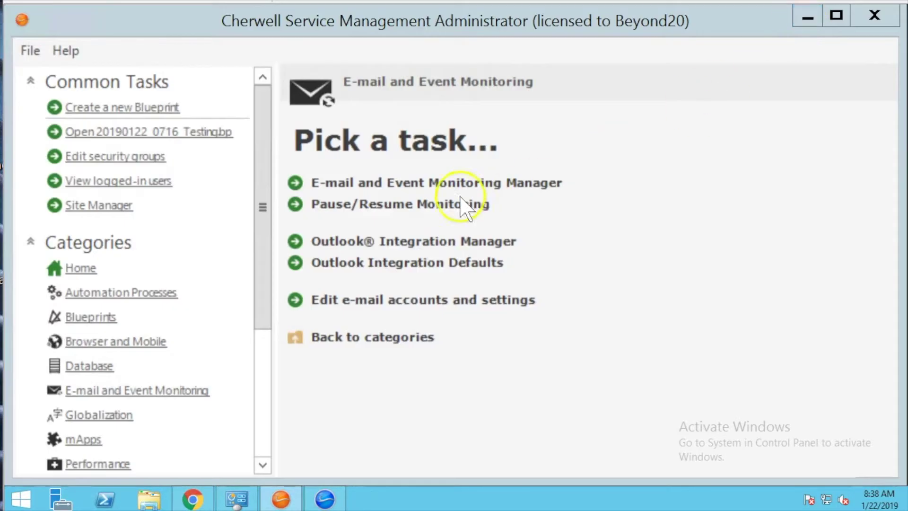
pyautogui.click(121, 108)
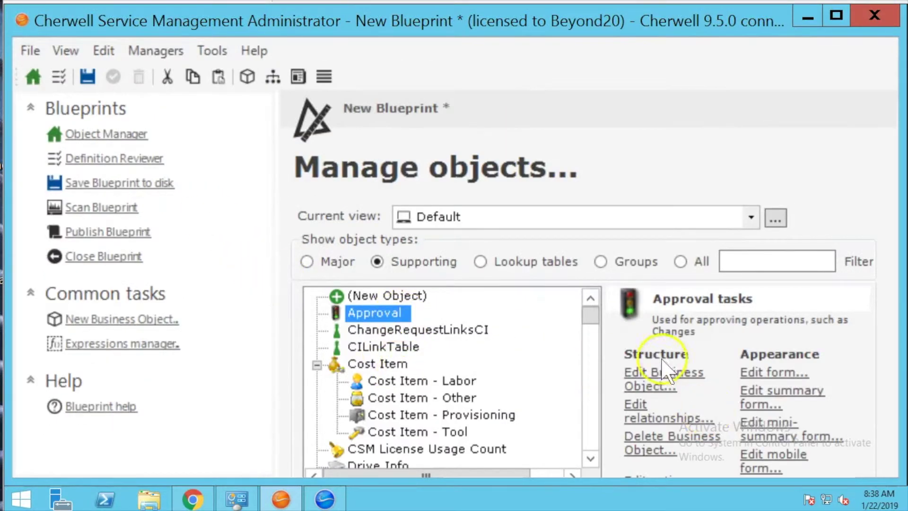
pyautogui.click(654, 378)
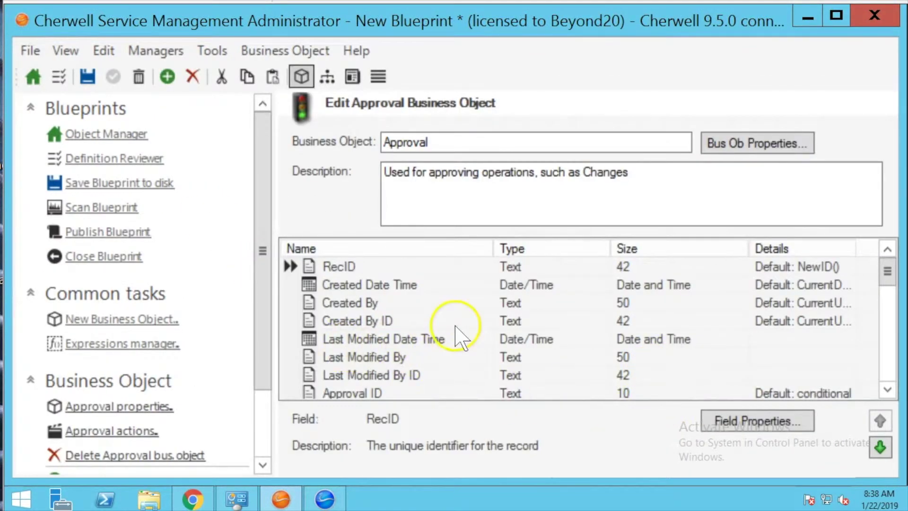
pyautogui.scroll(-4, 456, 335)
pyautogui.scroll(-5, 426, 330)
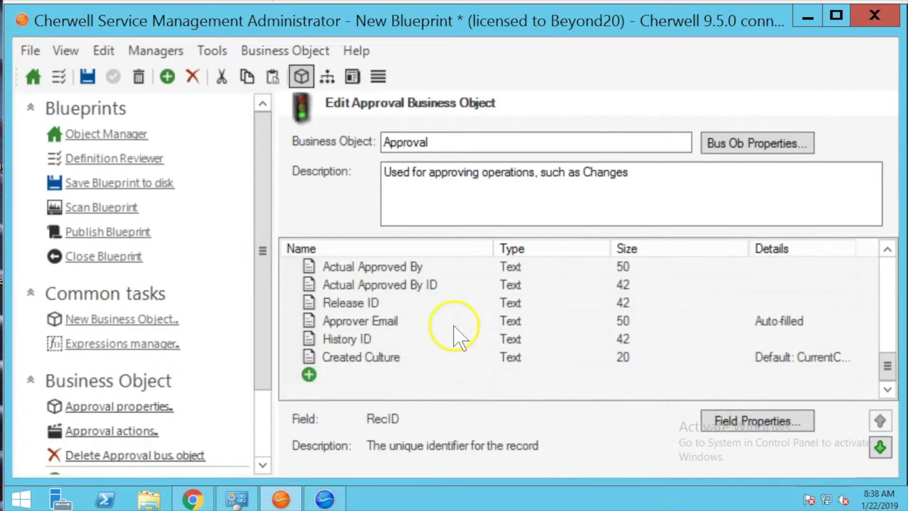
pyautogui.click(374, 267)
pyautogui.click(756, 420)
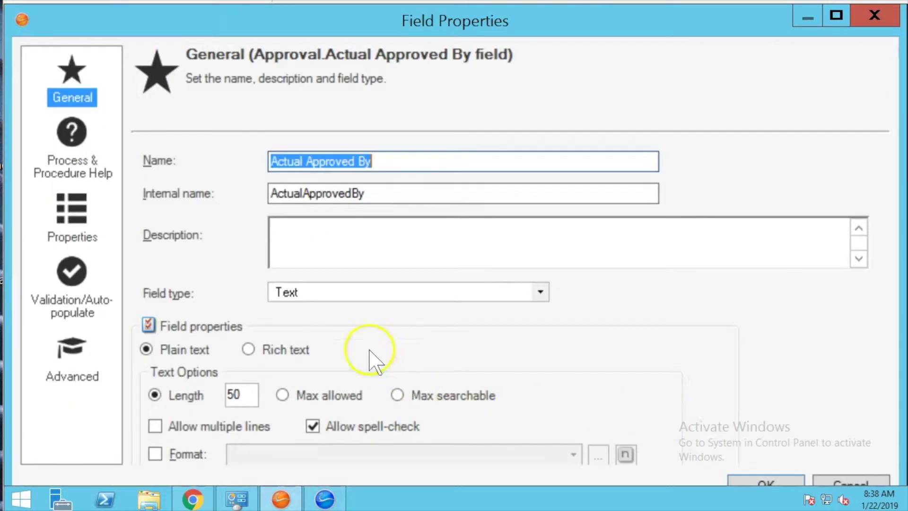
# Review Actual Approved By's value-before-state-change settings for the Abstained, Denied and Approved states.
pyautogui.click(64, 219)
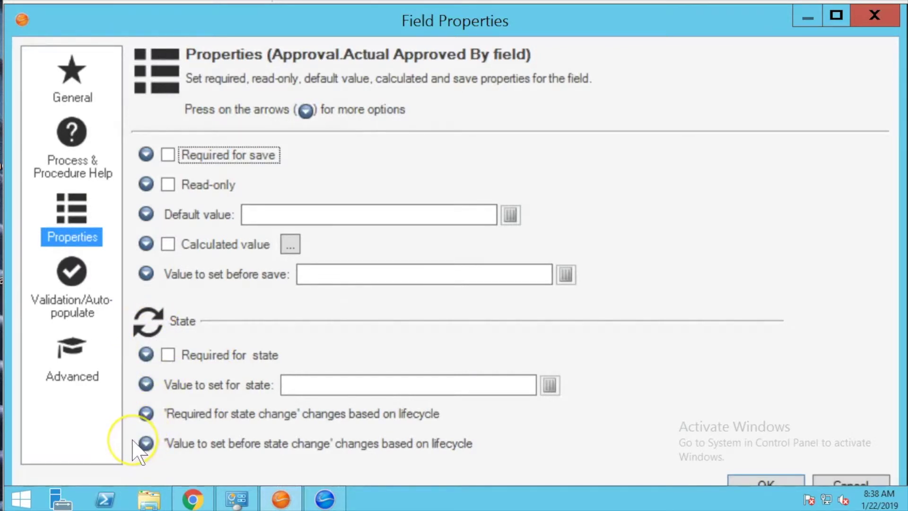
pyautogui.click(142, 442)
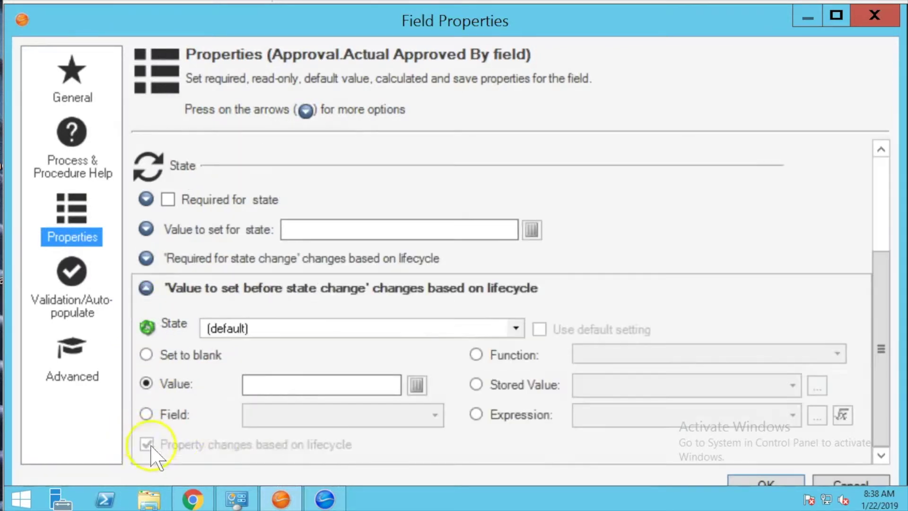
pyautogui.click(515, 327)
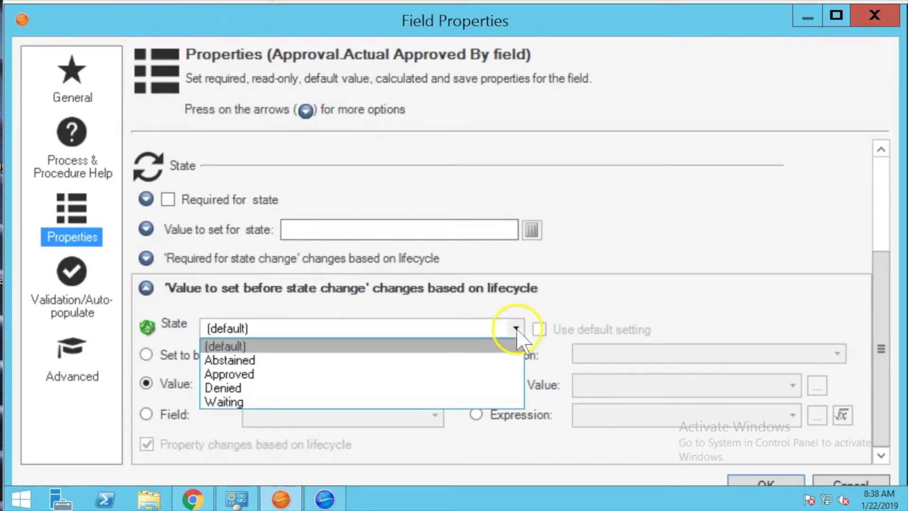
pyautogui.click(492, 360)
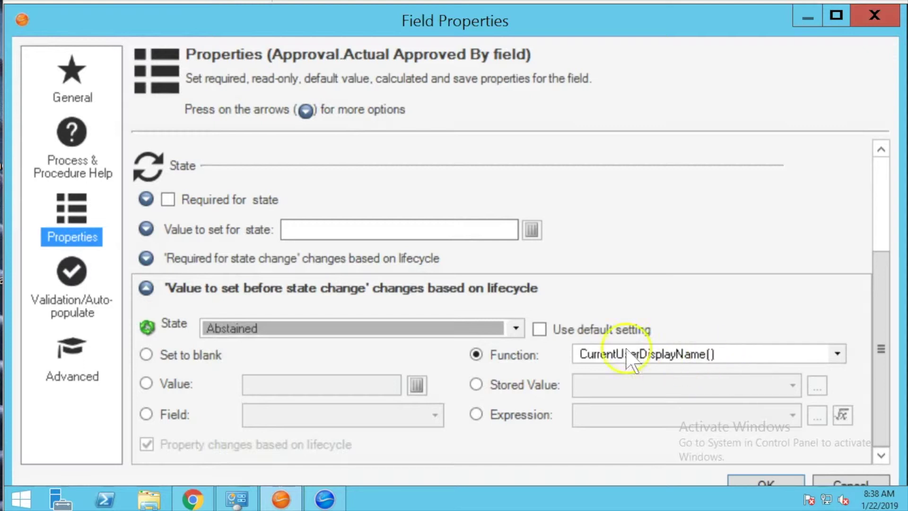
pyautogui.click(515, 331)
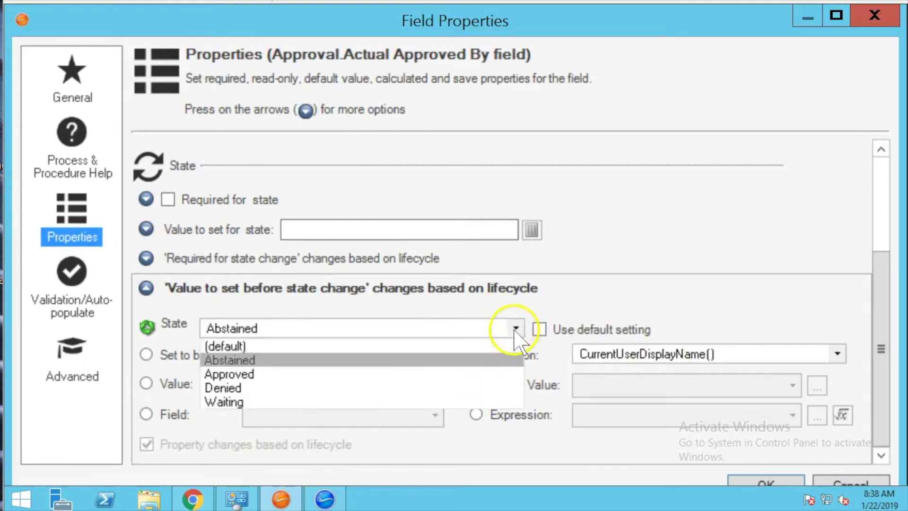
pyautogui.click(470, 386)
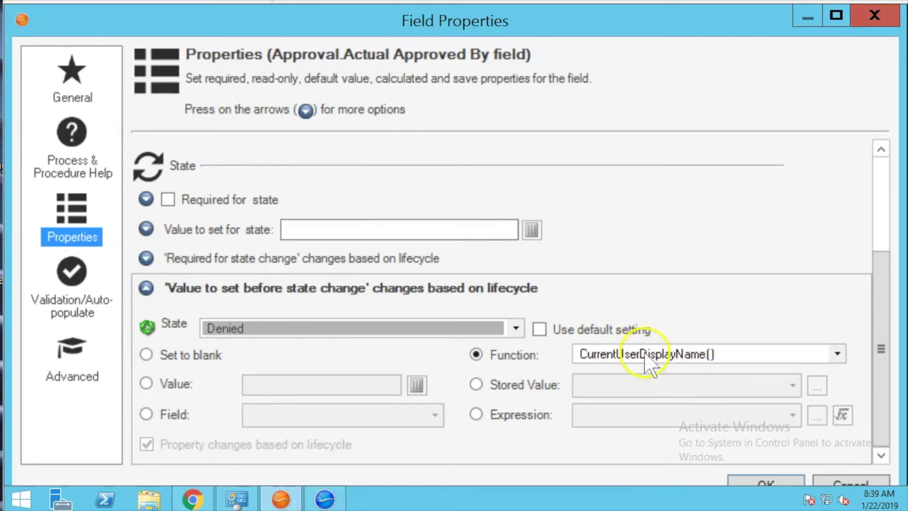
pyautogui.click(515, 328)
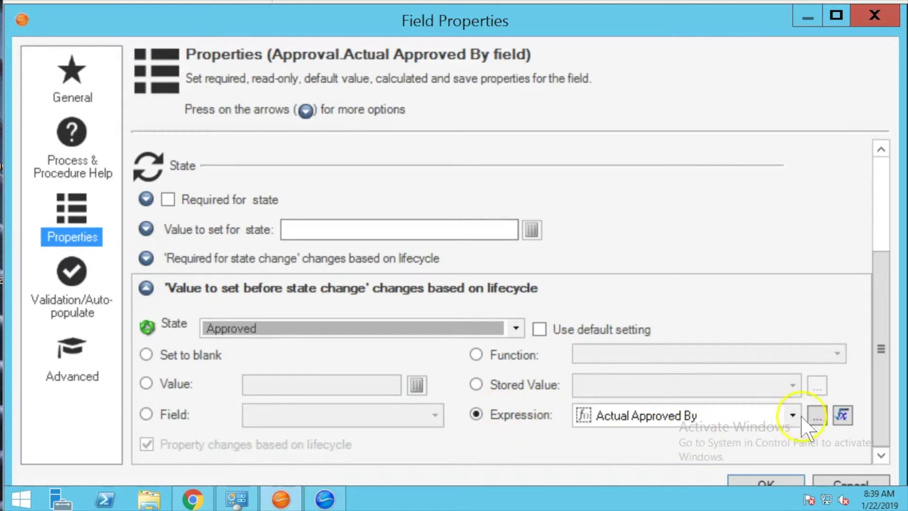
pyautogui.click(816, 415)
pyautogui.rightClick(384, 163)
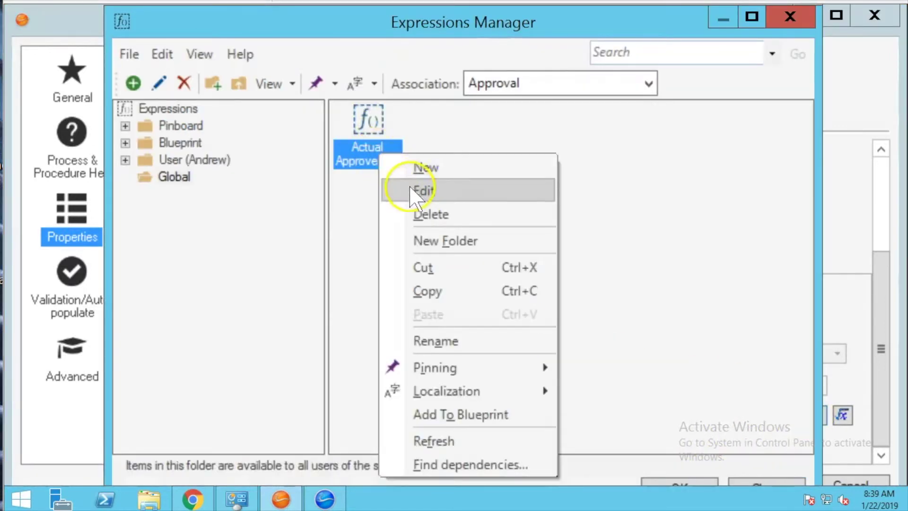
pyautogui.click(413, 189)
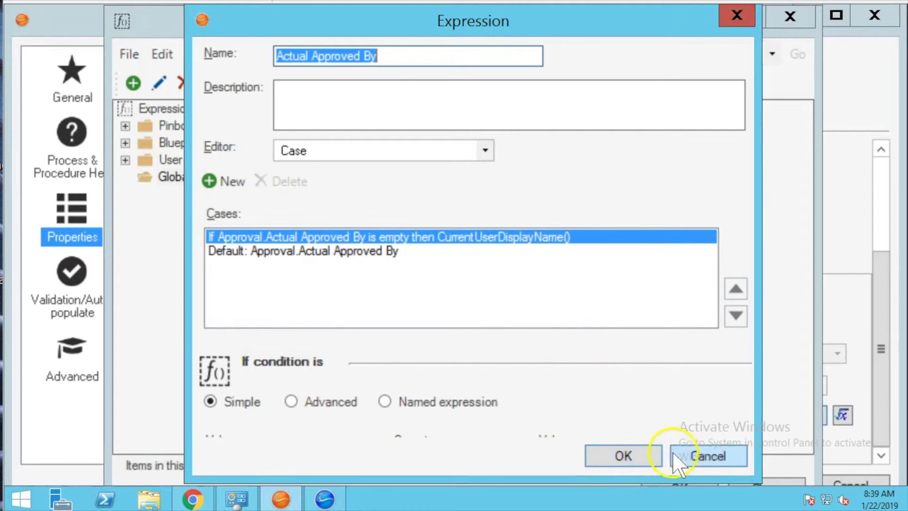
pyautogui.click(705, 456)
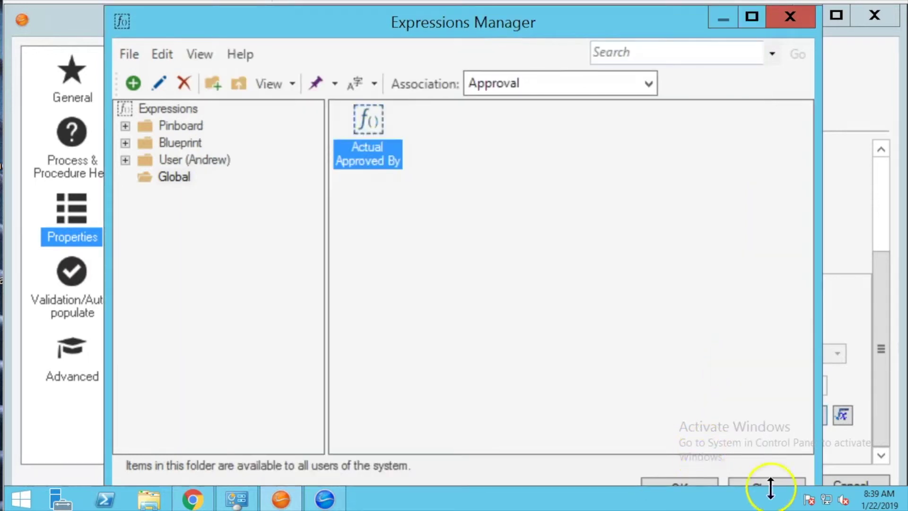
pyautogui.click(773, 480)
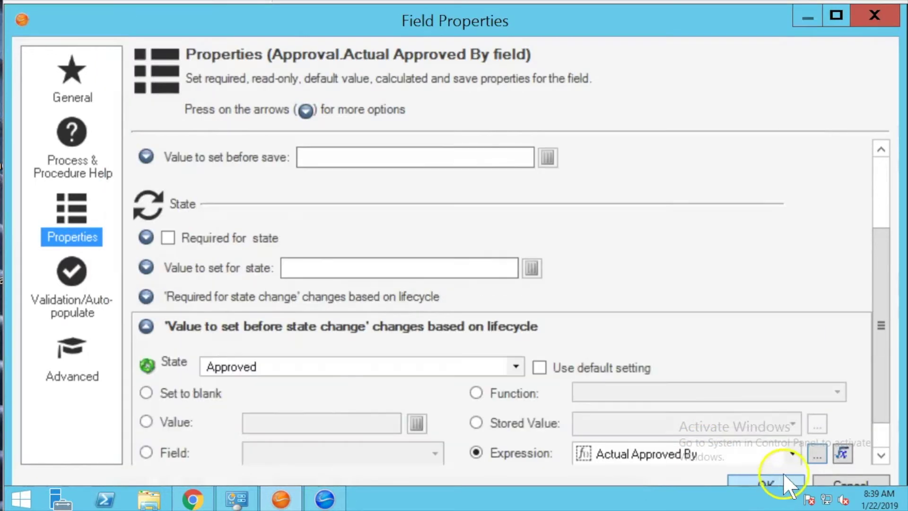
pyautogui.click(829, 475)
# Close the blueprint without saving and open Demo Monitoring in the E-mail and Event Monitoring Manager.
pyautogui.click(150, 257)
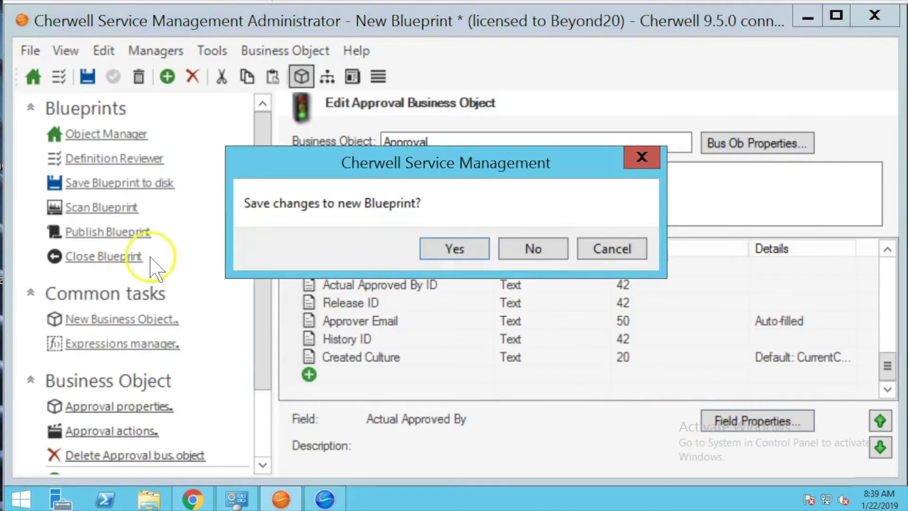
pyautogui.click(526, 249)
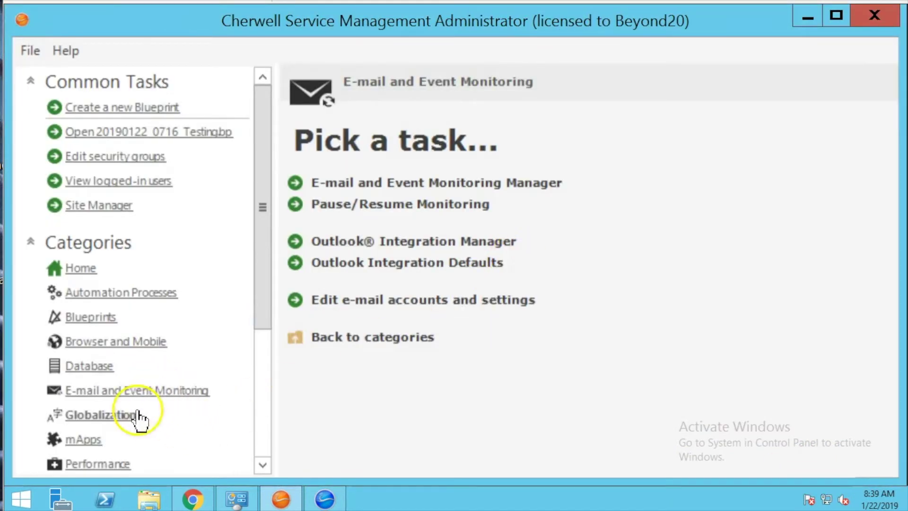
pyautogui.scroll(-3, 128, 400)
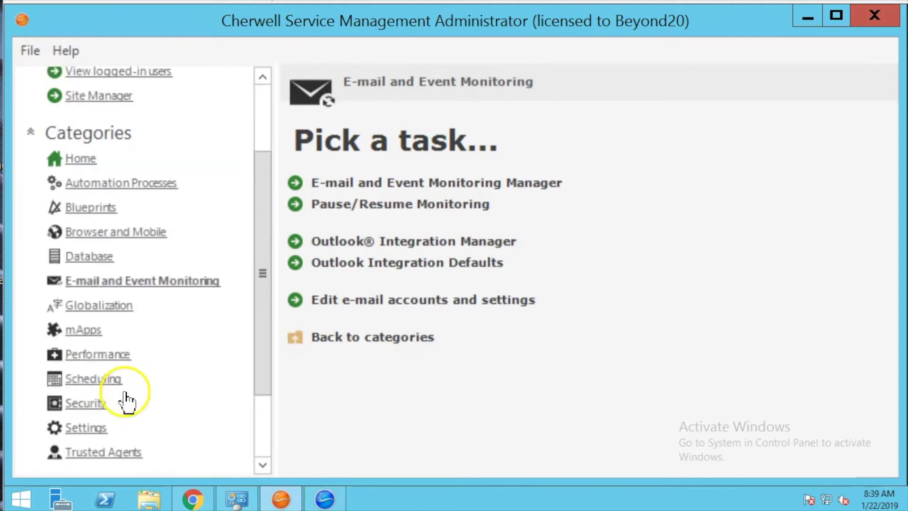
pyautogui.click(388, 191)
pyautogui.rightClick(352, 152)
pyautogui.click(373, 170)
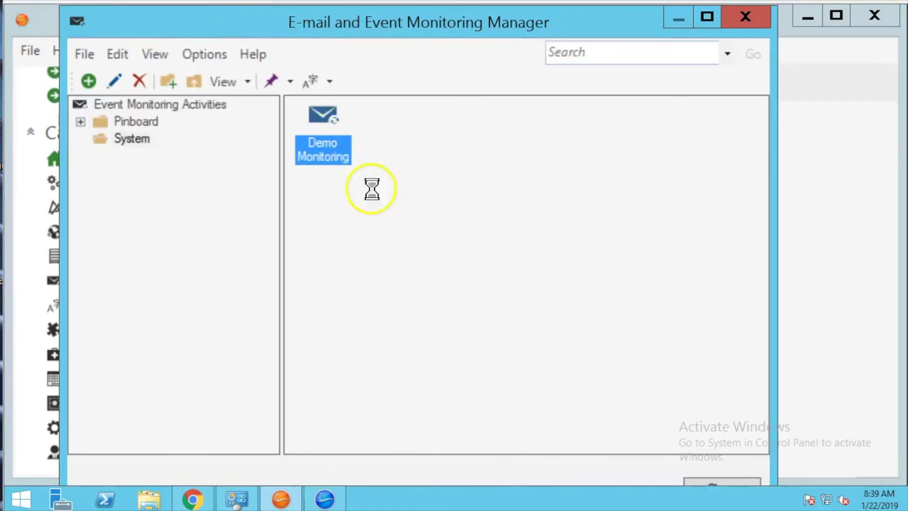
# Open the Change Denied monitor from the Monitors list for editing.
pyautogui.click(237, 236)
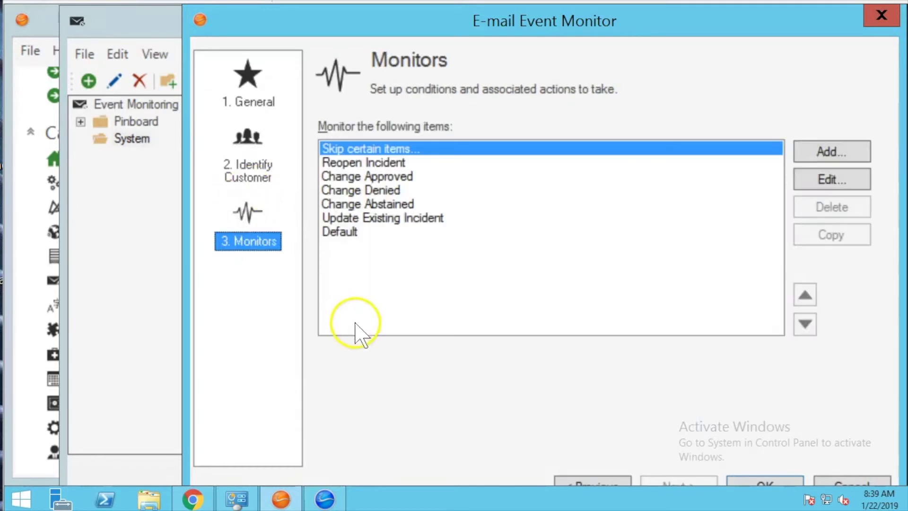
pyautogui.click(373, 191)
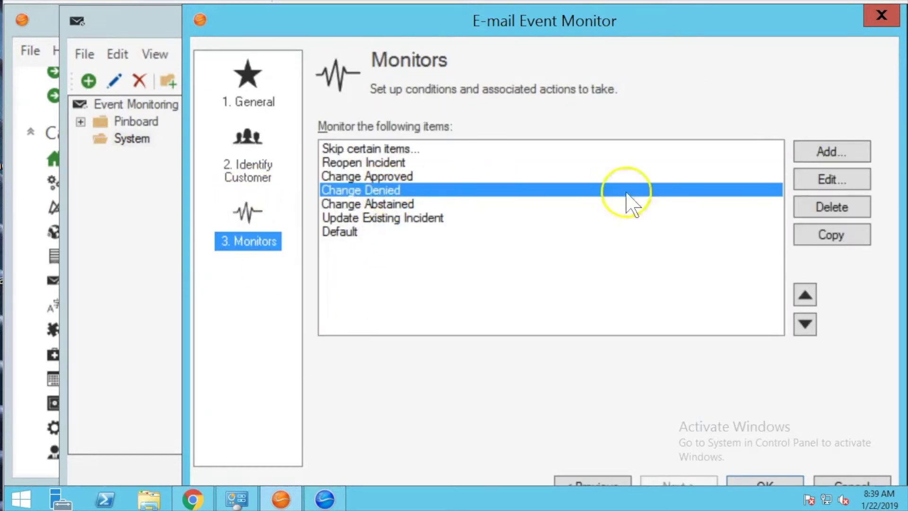
pyautogui.click(812, 182)
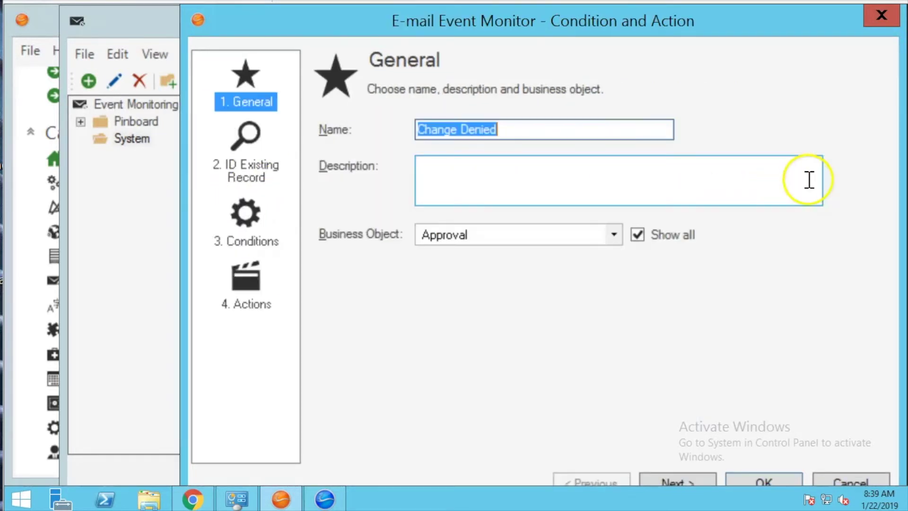
# Set Actual Approved By in Change Denied's Update Approval action to the From (just name) template.
pyautogui.click(250, 305)
pyautogui.click(676, 352)
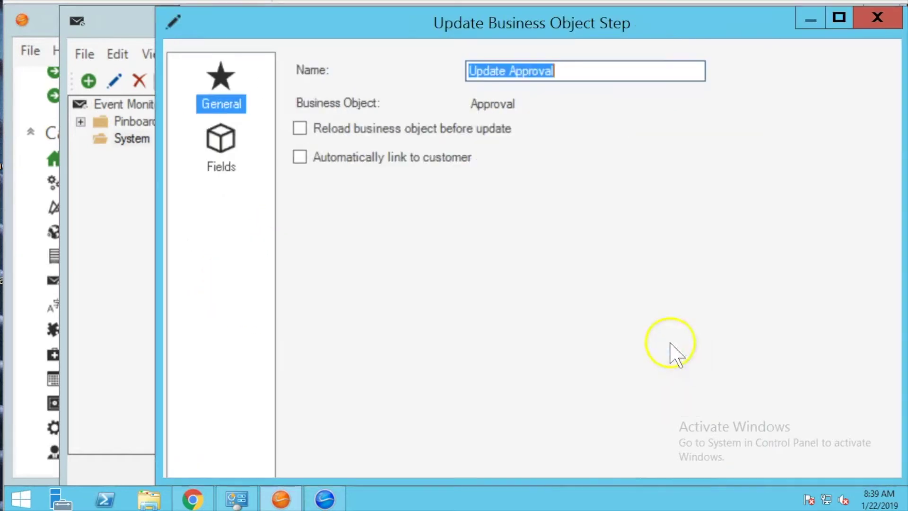
pyautogui.click(221, 142)
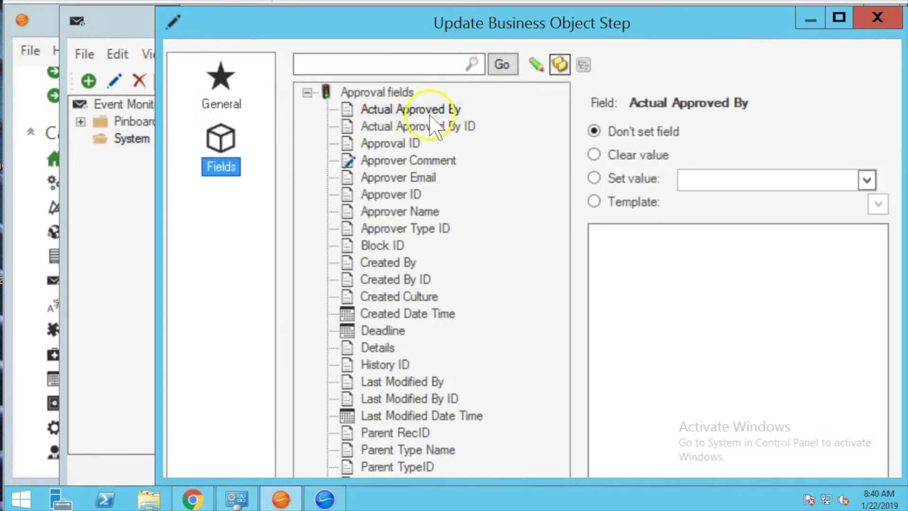
pyautogui.click(415, 109)
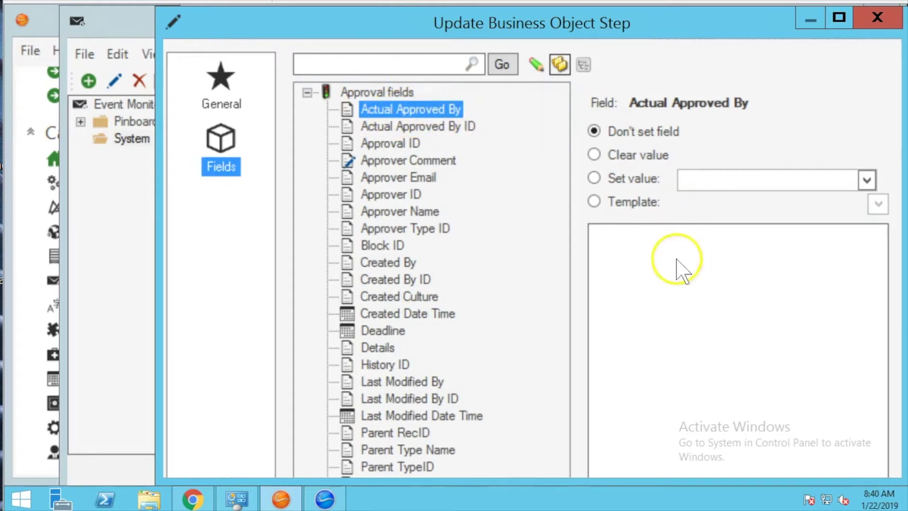
pyautogui.click(634, 257)
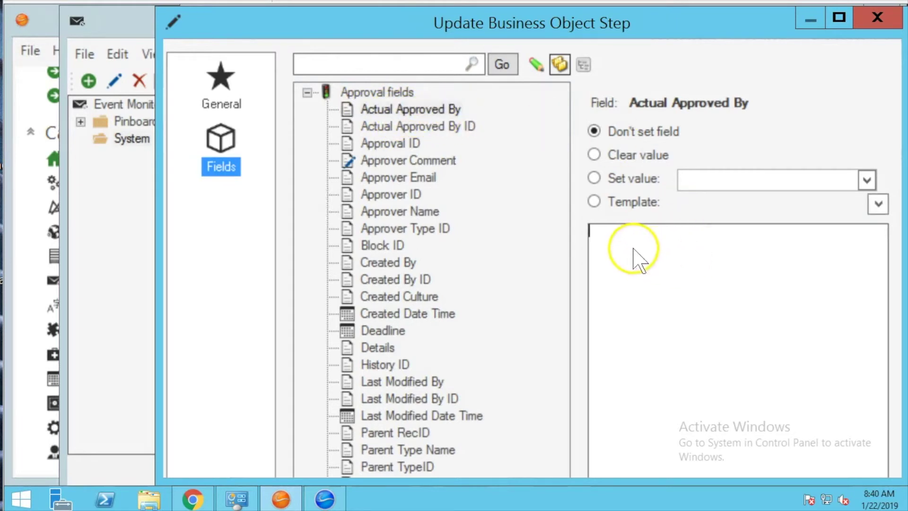
pyautogui.click(878, 204)
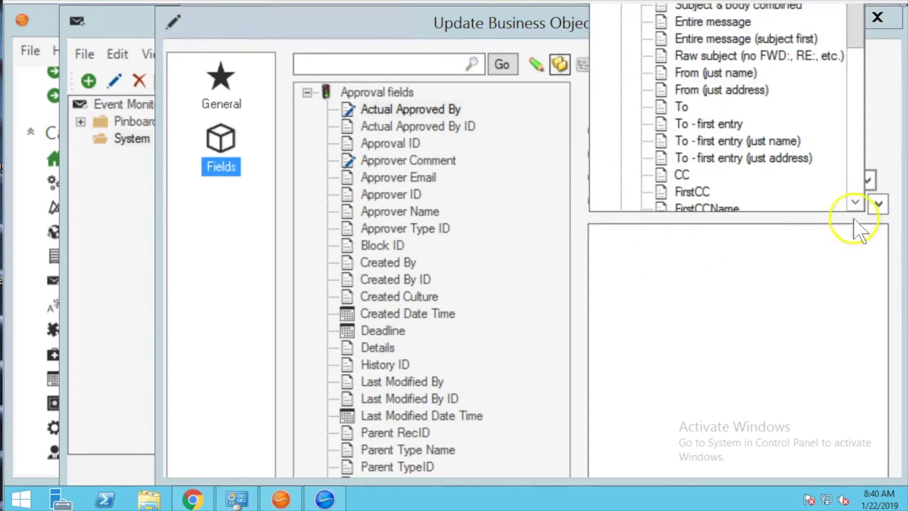
pyautogui.click(701, 74)
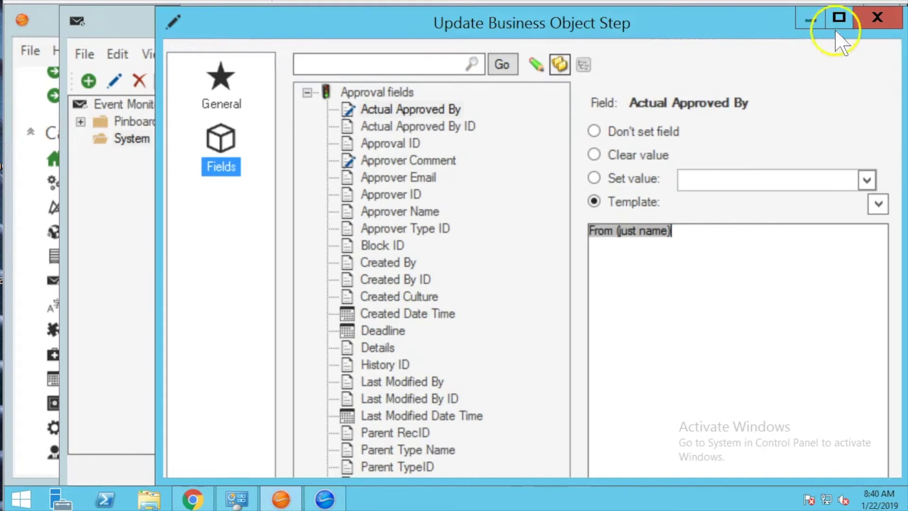
pyautogui.click(876, 21)
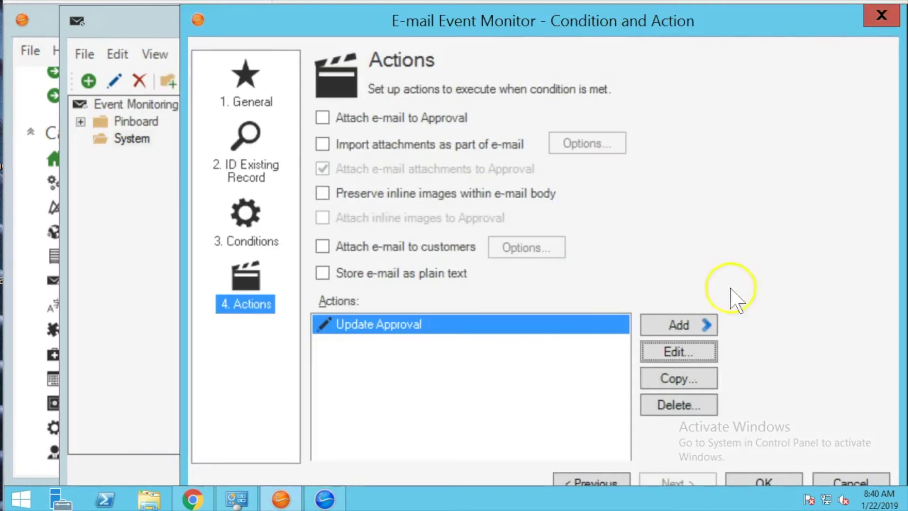
# Open the Change Approved monitor's Update Approval fields to check Actual Approved By's template.
pyautogui.click(846, 481)
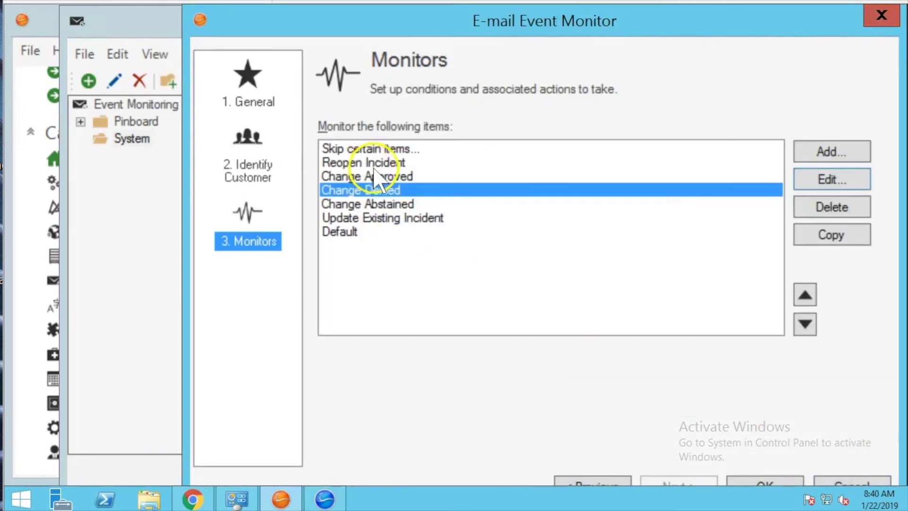
pyautogui.click(457, 177)
pyautogui.click(831, 181)
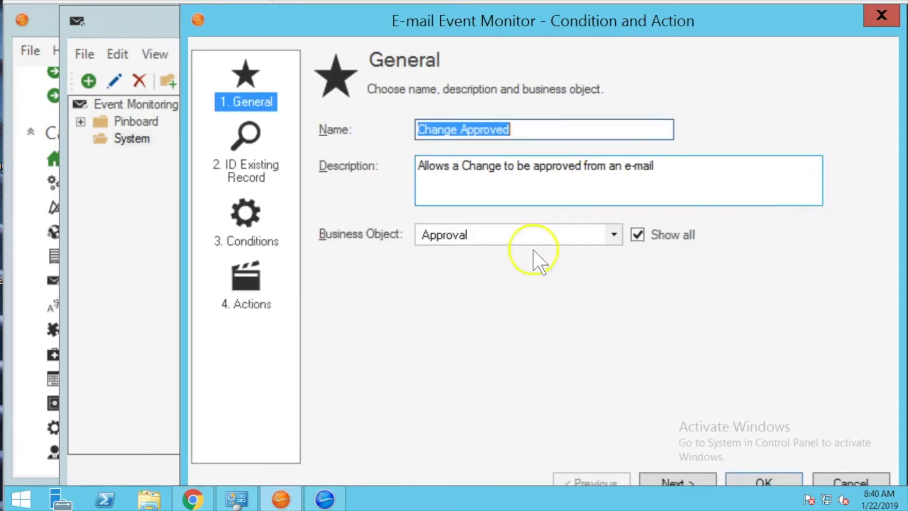
pyautogui.click(243, 304)
pyautogui.click(681, 360)
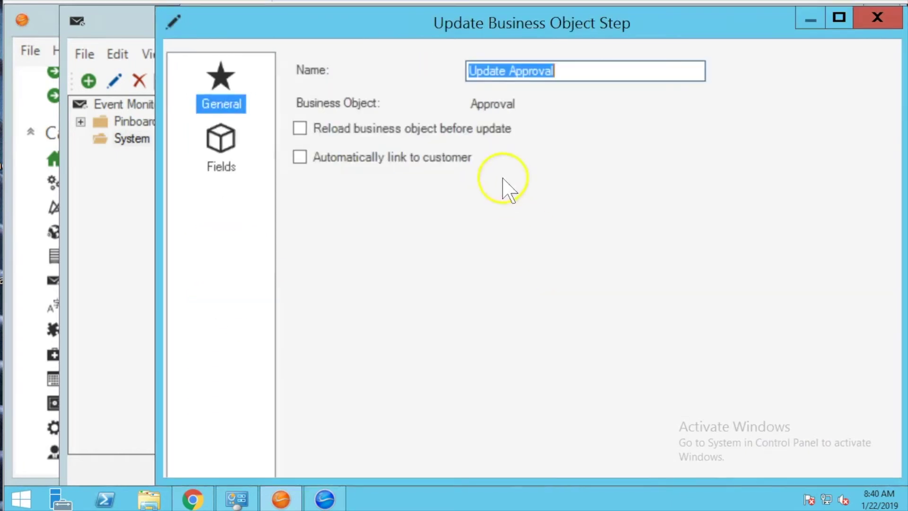
pyautogui.click(230, 151)
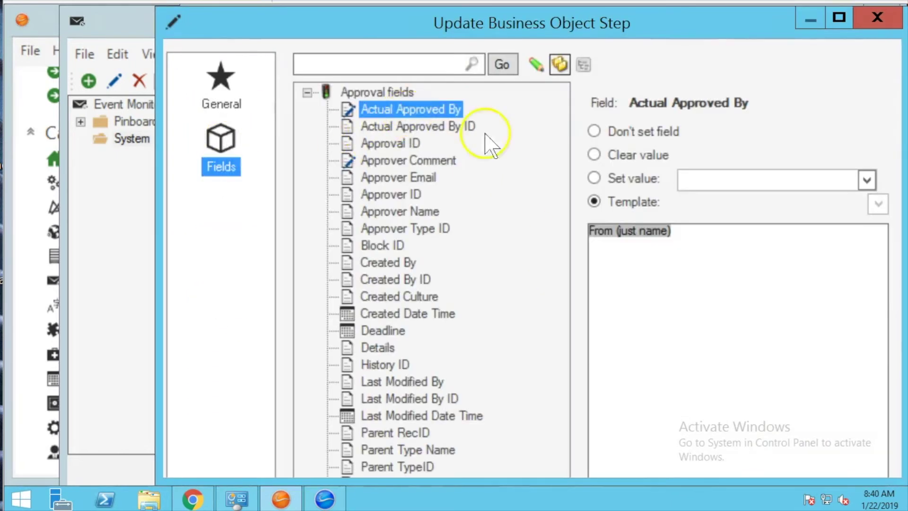